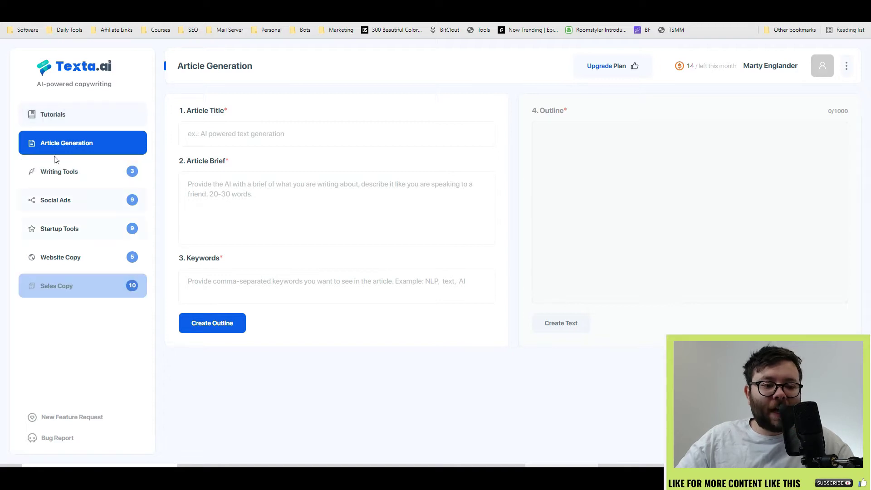
Open the Tutorials page and expand the Writing Tools and Social Ads categories
click(58, 115)
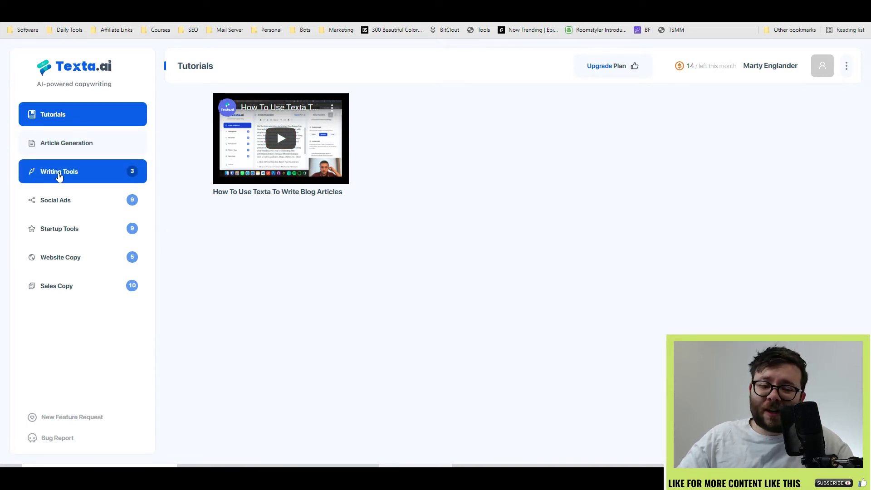
click(58, 176)
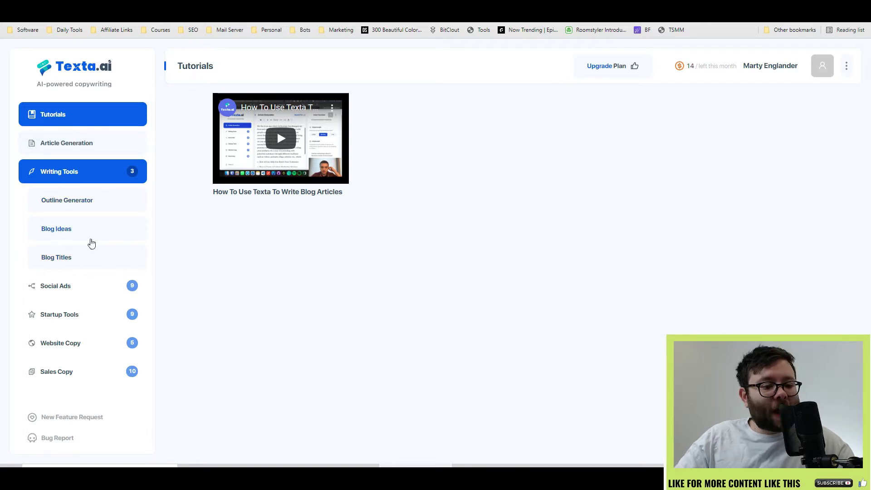
click(81, 287)
scroll(75, 259, down, 3)
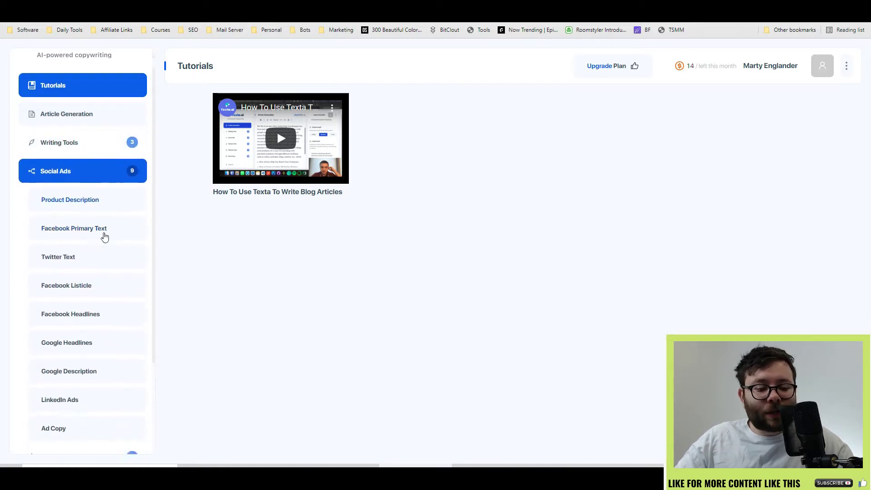
scroll(102, 231, down, 2)
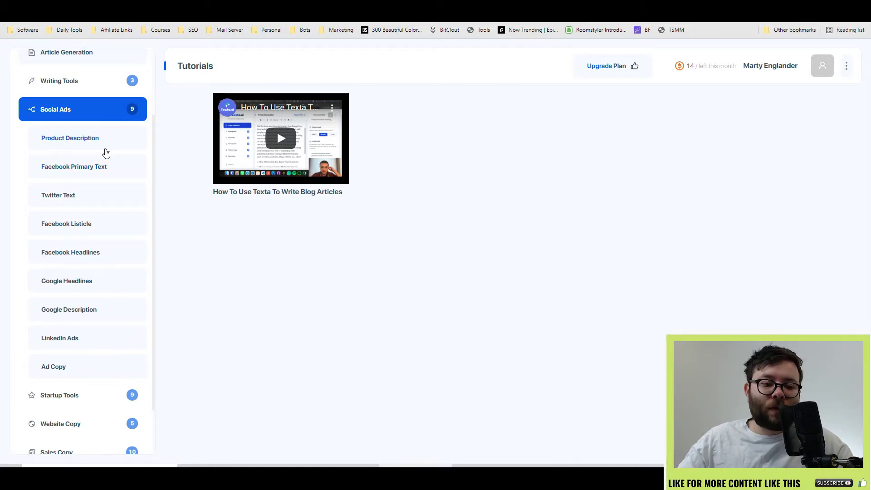
scroll(105, 163, down, 2)
scroll(106, 204, down, 2)
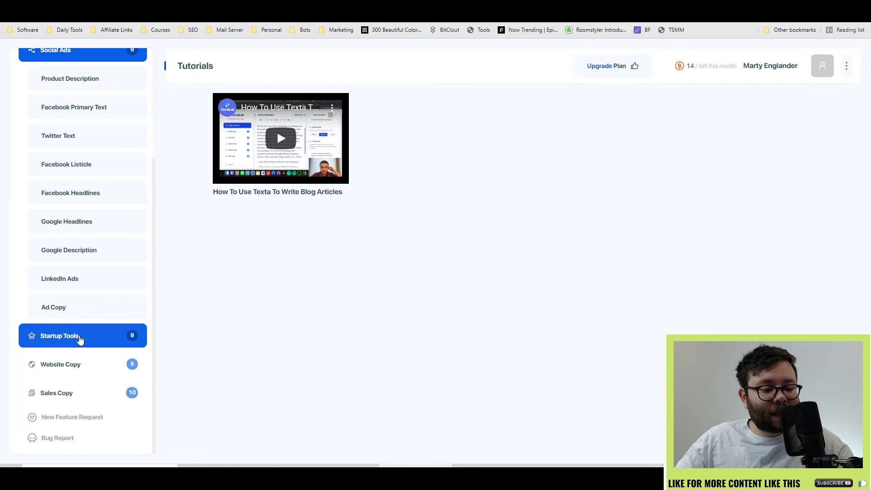
Expand the Startup Tools, Website Copy and Sales Copy tool categories in the sidebar
click(77, 337)
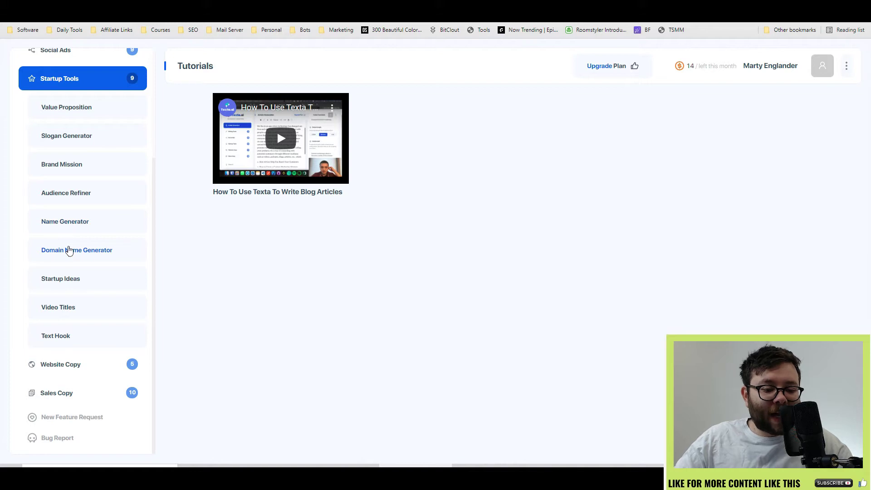
click(61, 364)
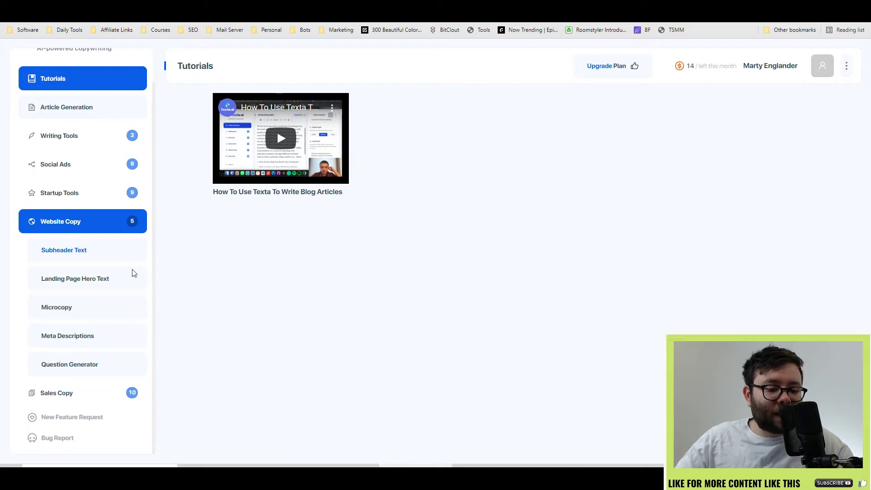
click(69, 392)
scroll(75, 272, down, 1)
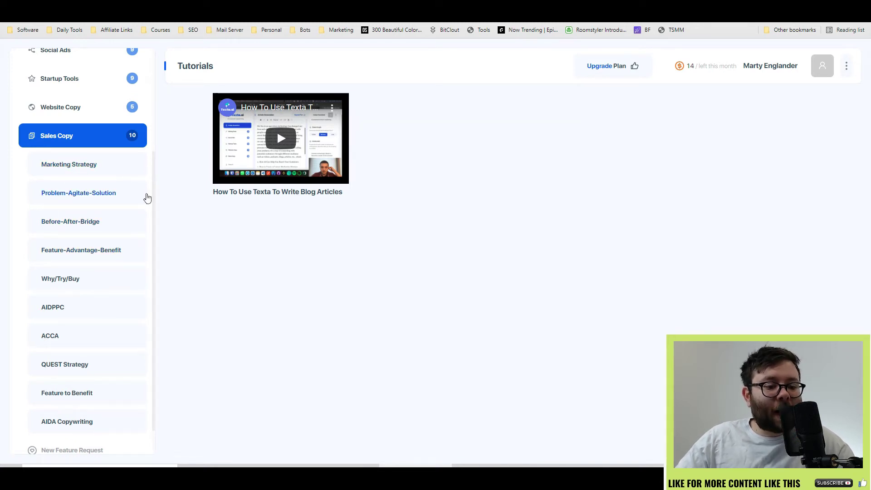
scroll(109, 201, down, 1)
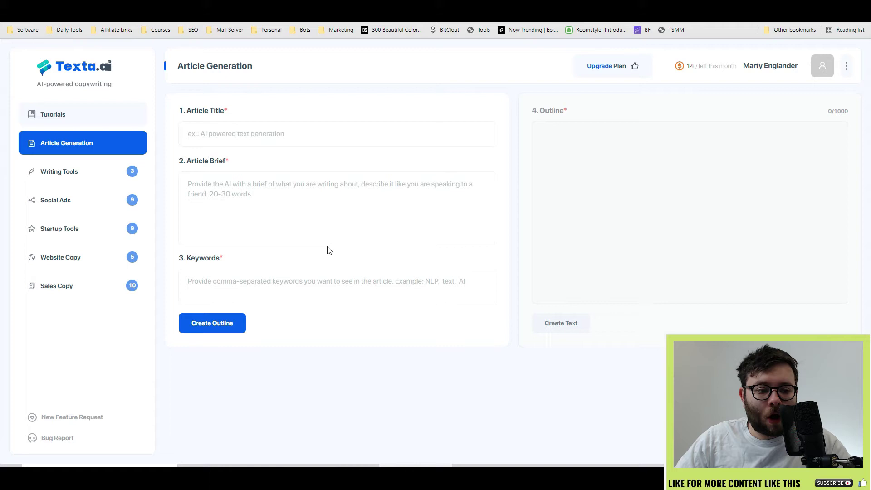
Enter the 'How To Teach A Dog To Sit' title, brief and keywords, then request an outline
click(304, 133)
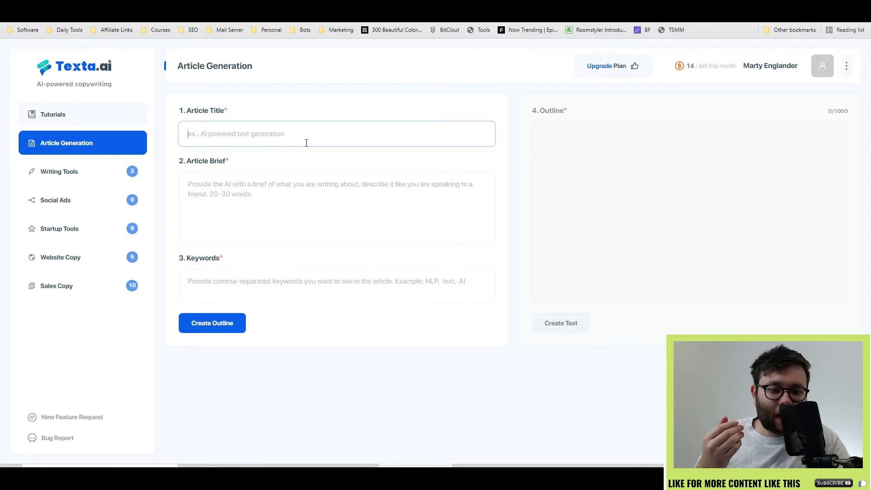
key(ctrl+v)
click(307, 204)
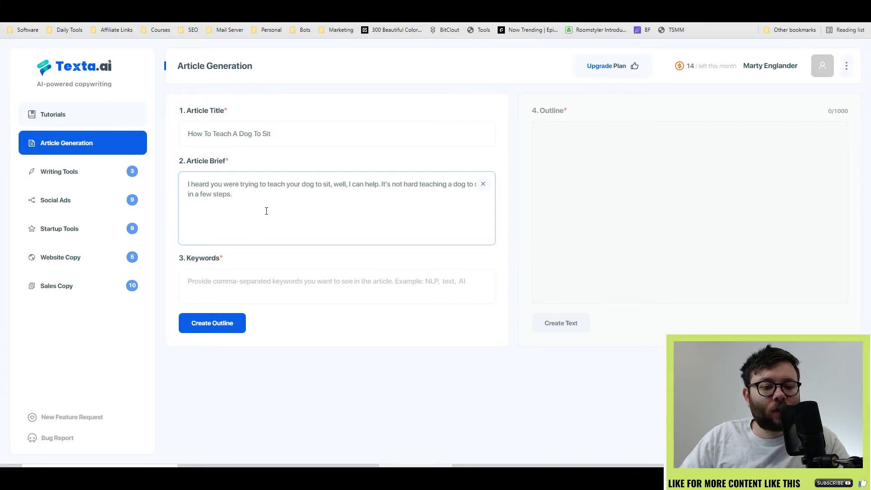
click(257, 281)
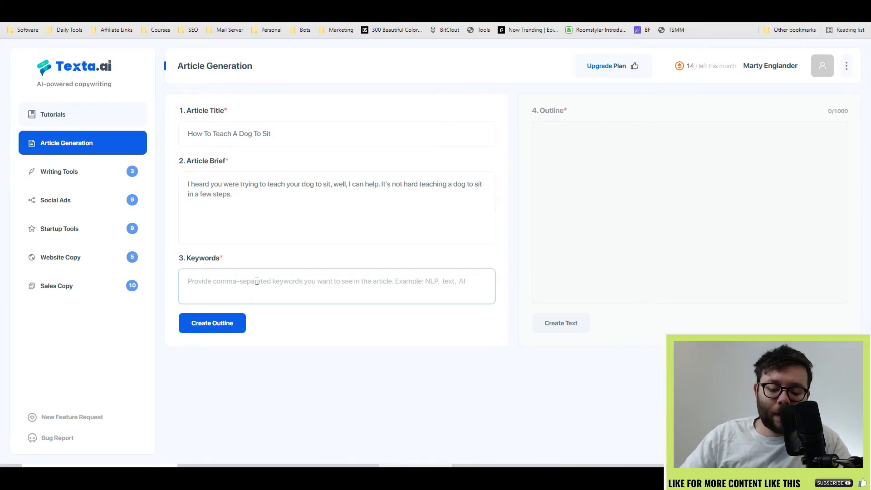
text(teaching a dog to sit, how to trian a dog to sit)
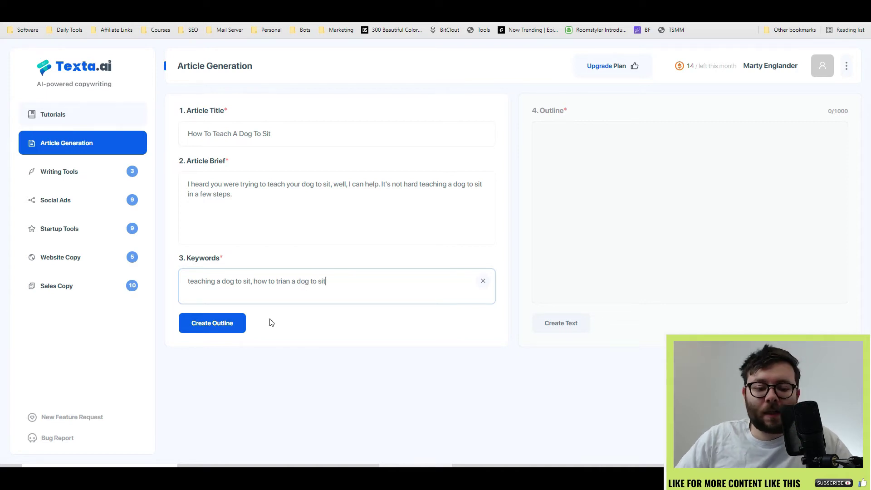
click(285, 354)
Generate the outline and highlight its Intro, Teaching a Dog to Sit and following headings
click(233, 330)
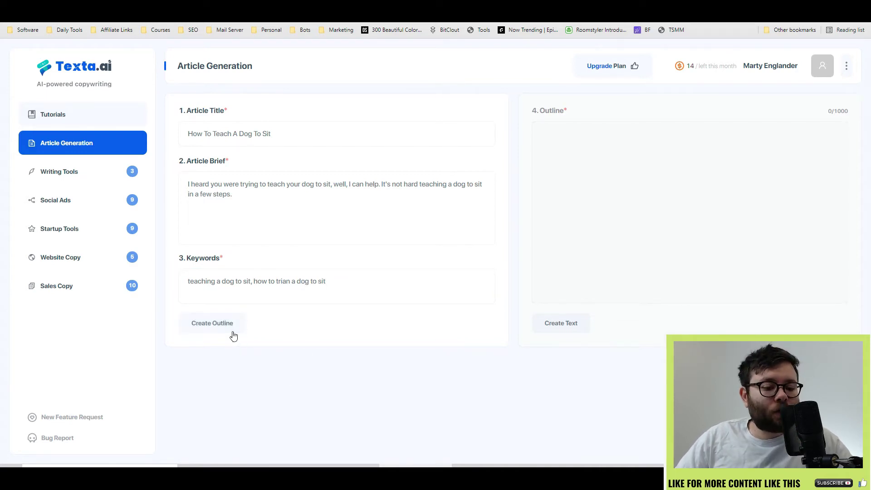
double_click(556, 134)
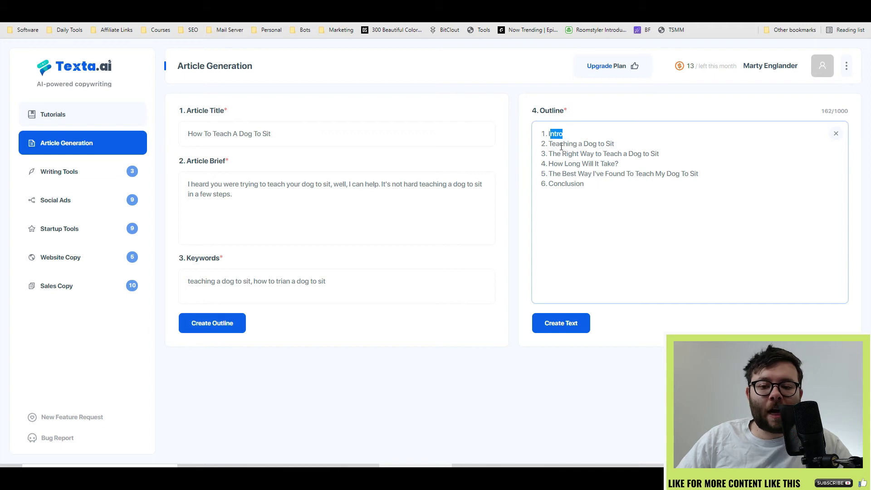
triple_click(581, 144)
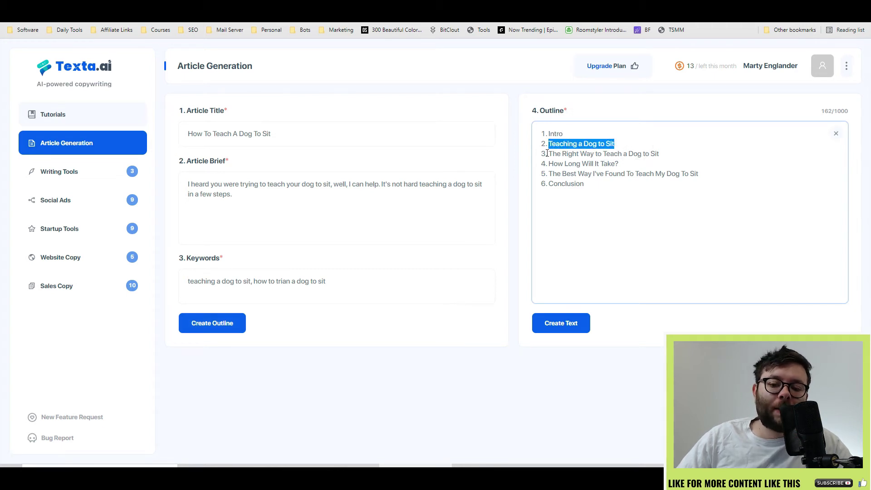
drag(547, 153, 659, 153)
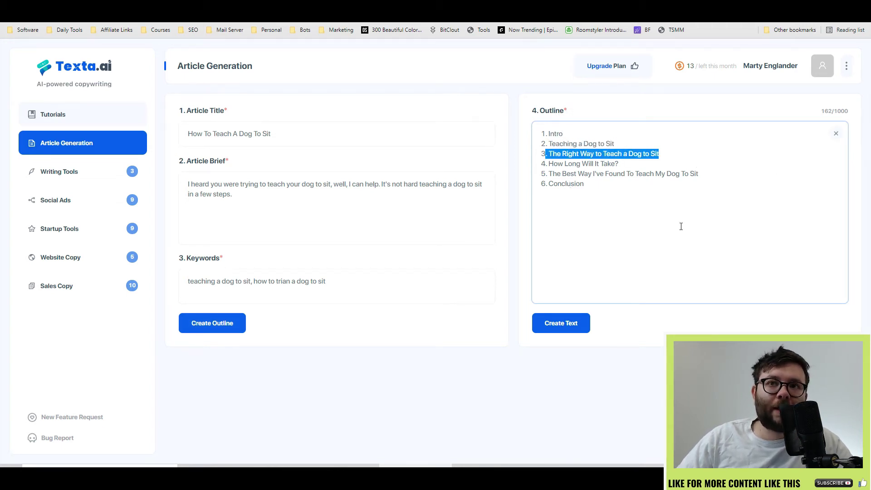
click(554, 139)
drag(559, 143, 614, 143)
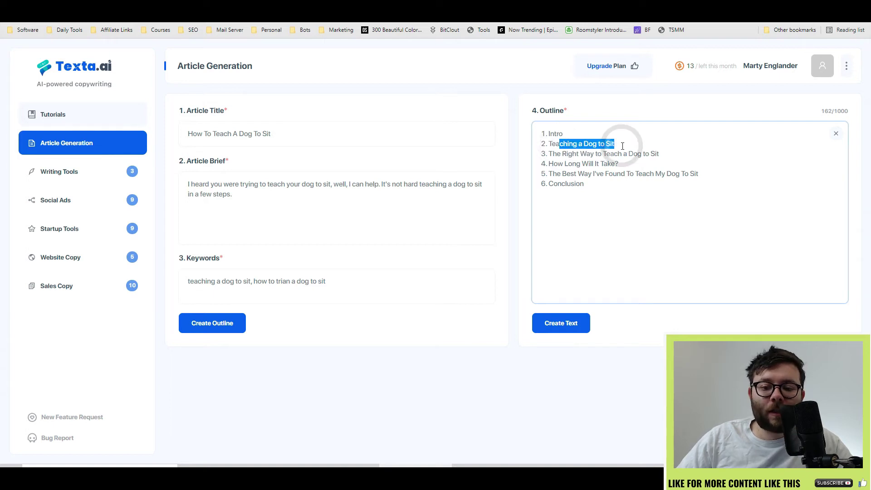
drag(557, 154, 659, 153)
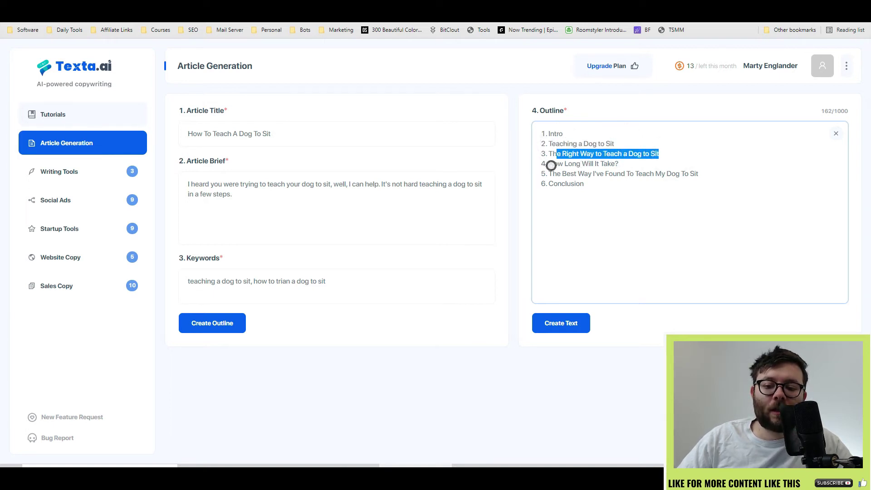
drag(551, 163, 616, 163)
drag(556, 174, 646, 174)
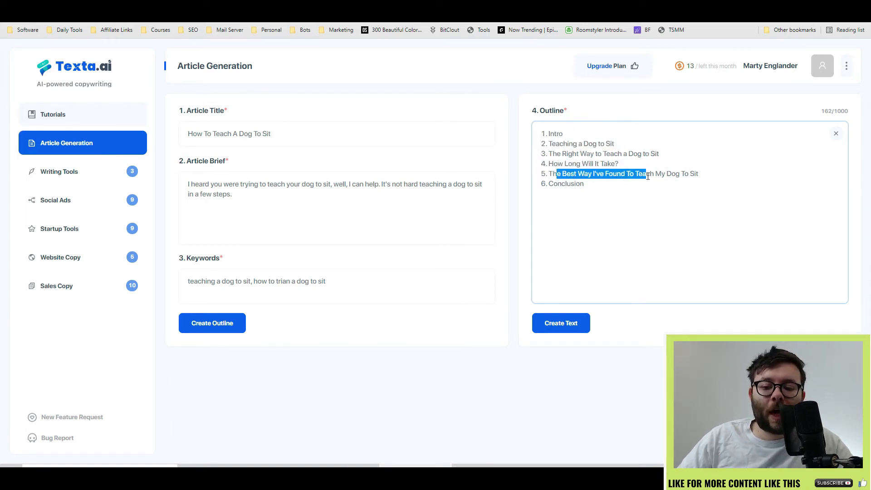
click(671, 191)
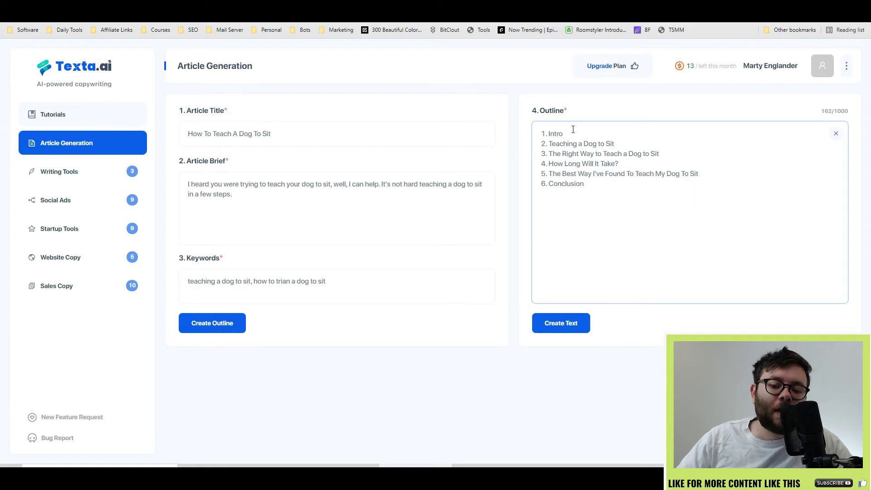
Highlight outline headings one to five, part of the keywords, and Teach a Dog to Sit
drag(573, 133, 575, 176)
click(625, 180)
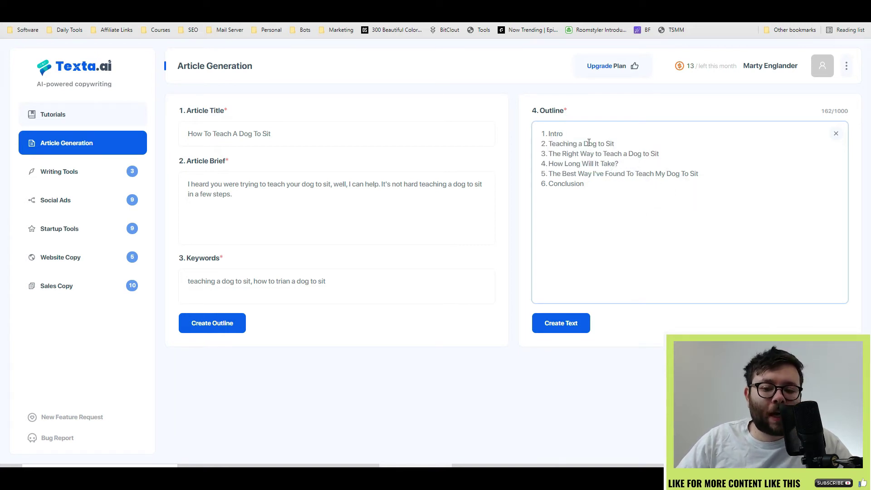
drag(218, 281, 275, 281)
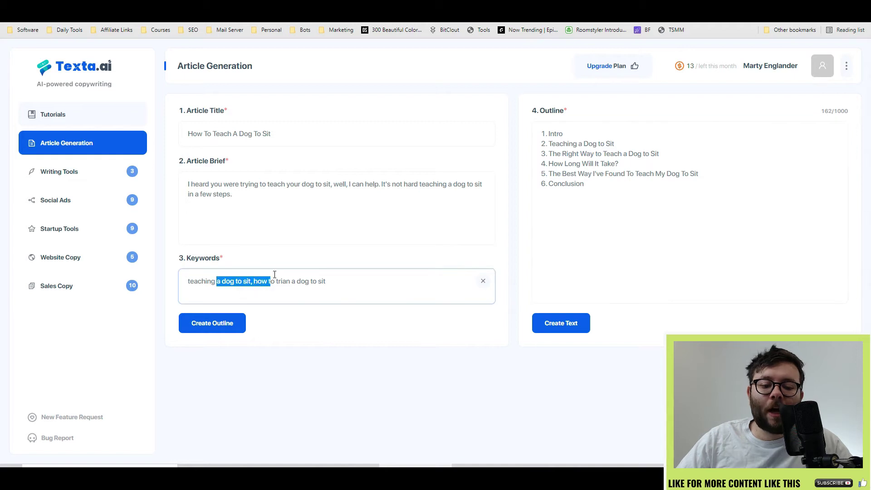
click(235, 281)
drag(219, 281, 278, 281)
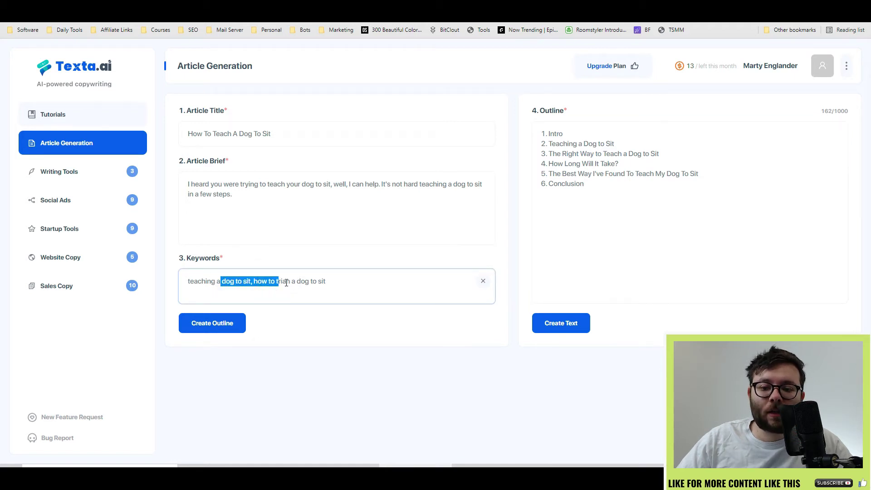
drag(603, 154, 658, 154)
click(617, 284)
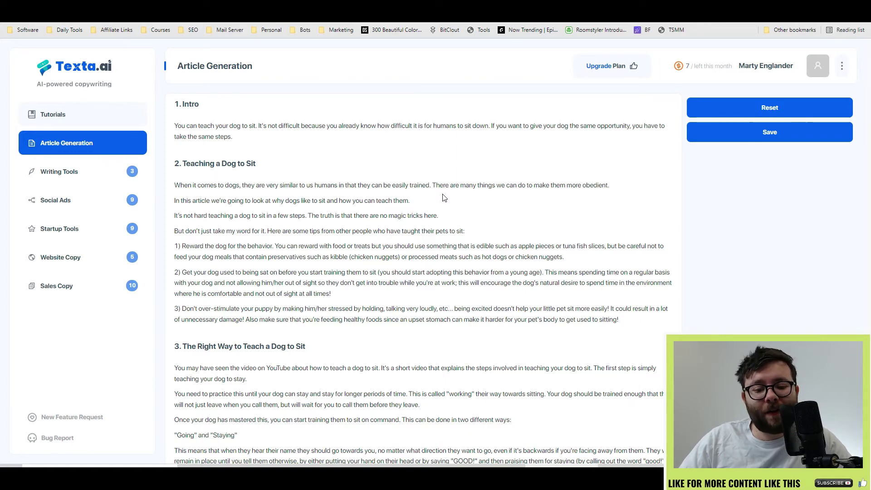
scroll(442, 198, down, 5)
scroll(442, 197, down, 5)
scroll(442, 197, down, 4)
scroll(444, 205, down, 3)
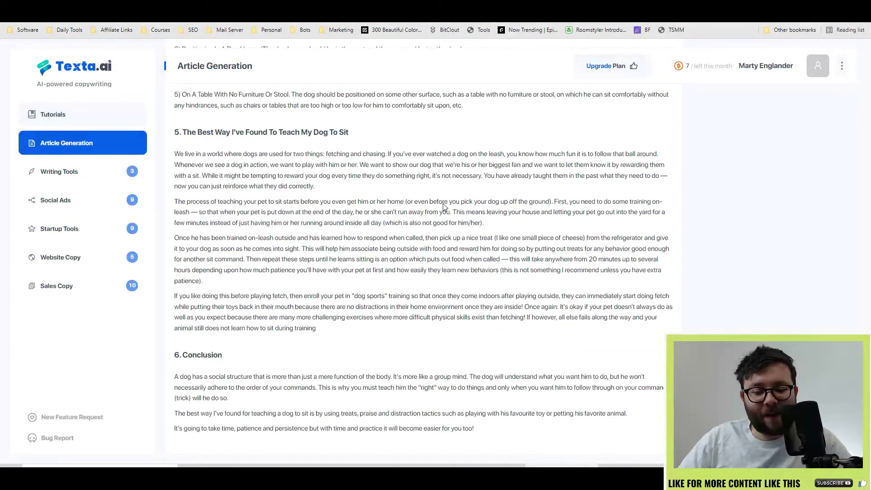
scroll(445, 207, up, 5)
scroll(449, 218, up, 5)
scroll(469, 249, up, 4)
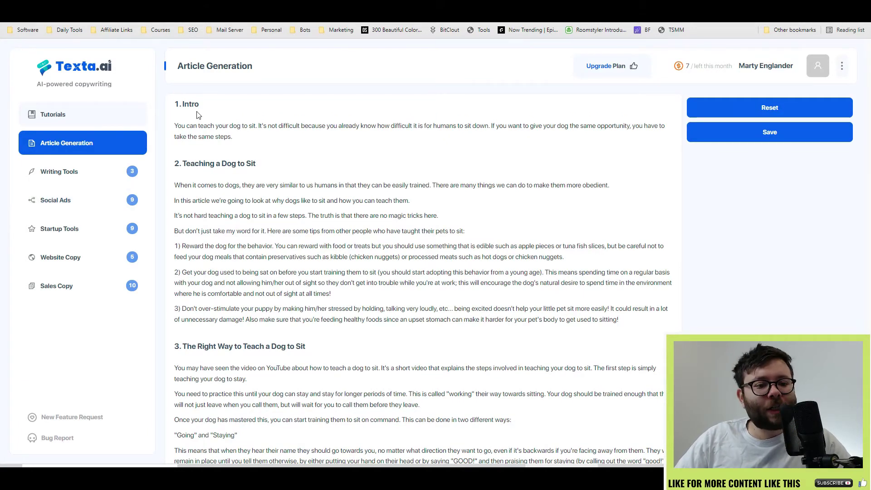
Highlight intro phrases about dogs resembling humans and being easily trained
drag(187, 127, 237, 126)
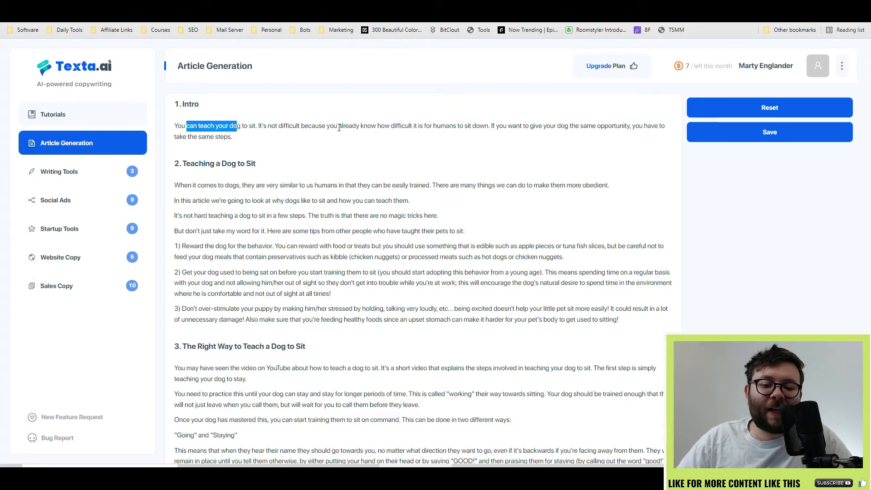
drag(339, 126, 513, 126)
scroll(340, 204, down, 1)
drag(215, 118, 236, 118)
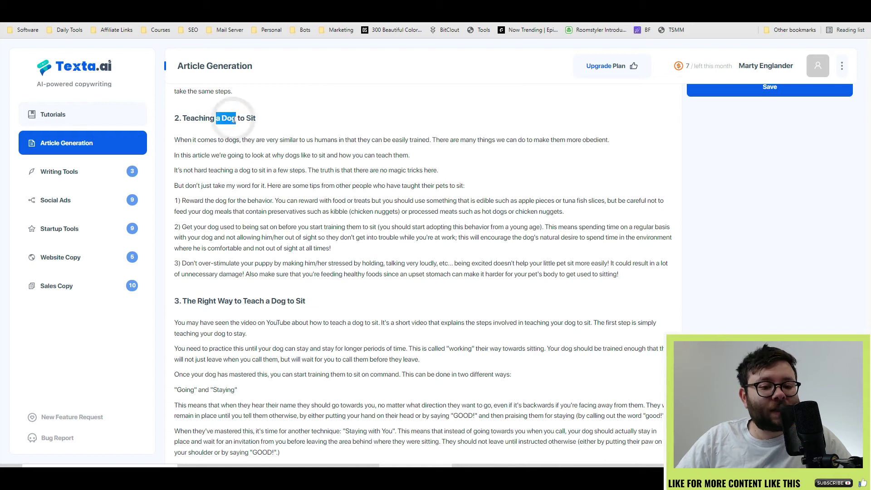
drag(196, 139, 339, 139)
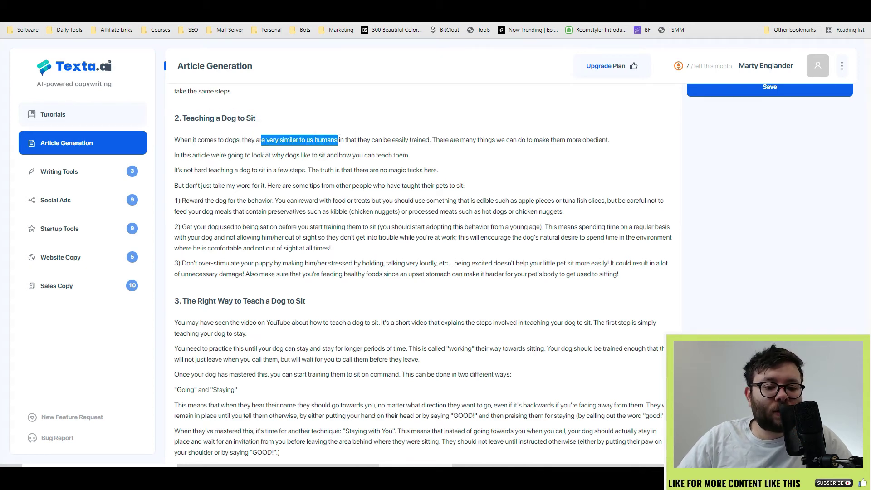
drag(403, 140, 480, 139)
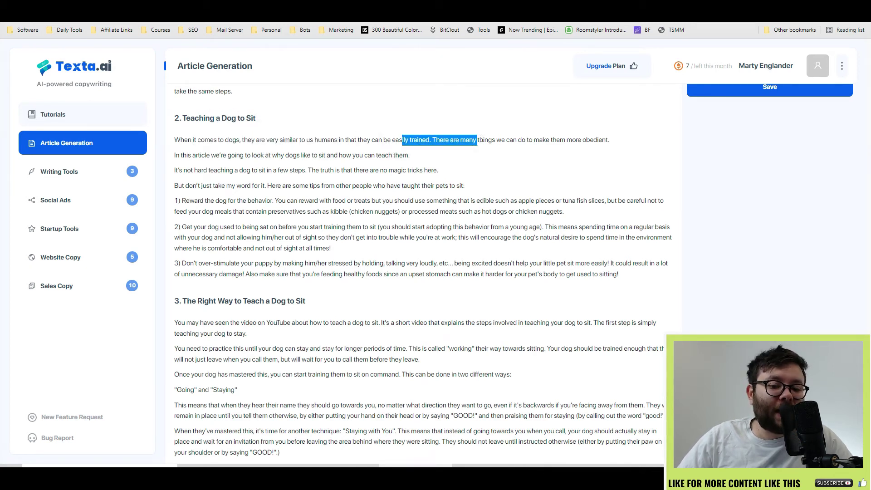
click(496, 157)
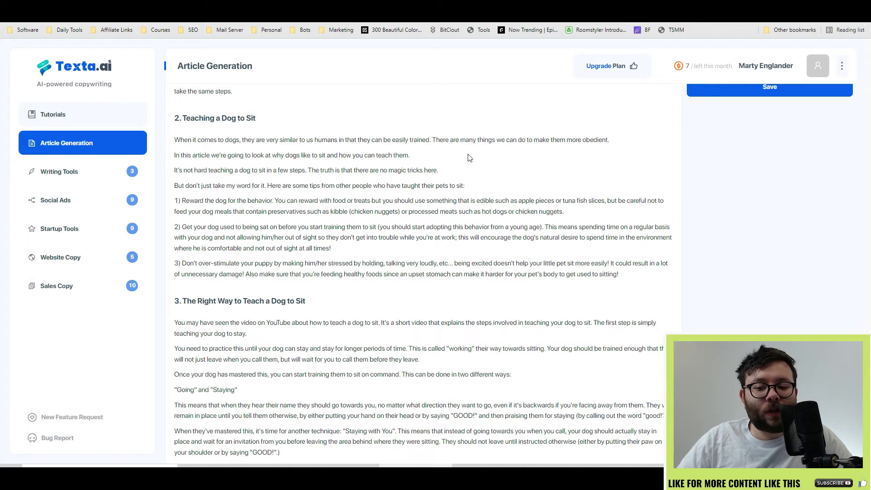
Highlight the introductory sentence and sit-in-steps phrase, then expand Startup Tools
drag(197, 156, 310, 155)
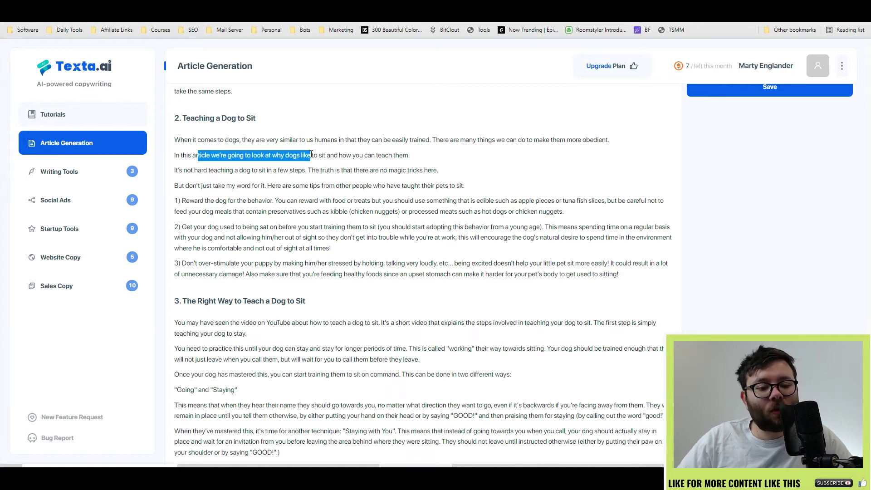
click(342, 166)
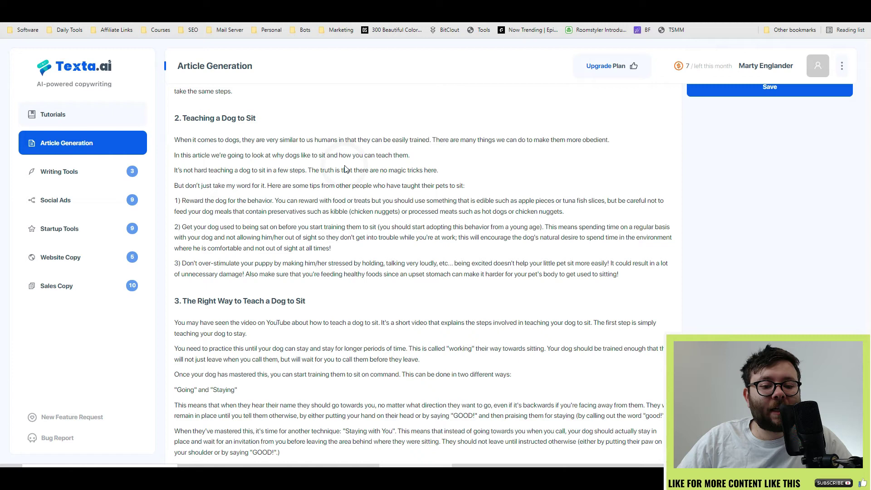
scroll(551, 180, down, 1)
drag(248, 125, 288, 125)
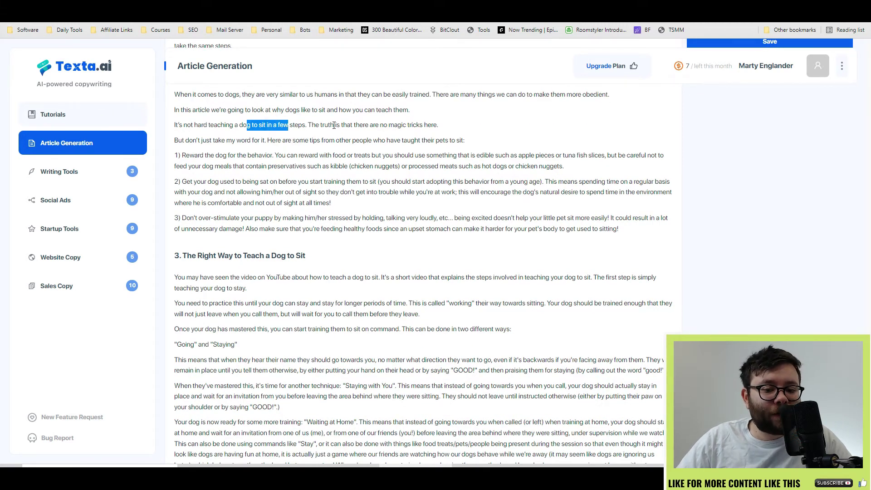
click(442, 129)
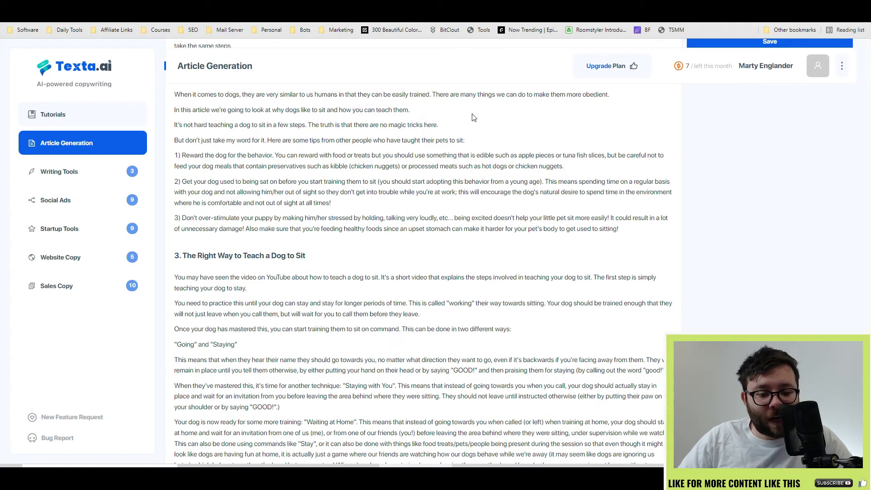
scroll(650, 138, down, 3)
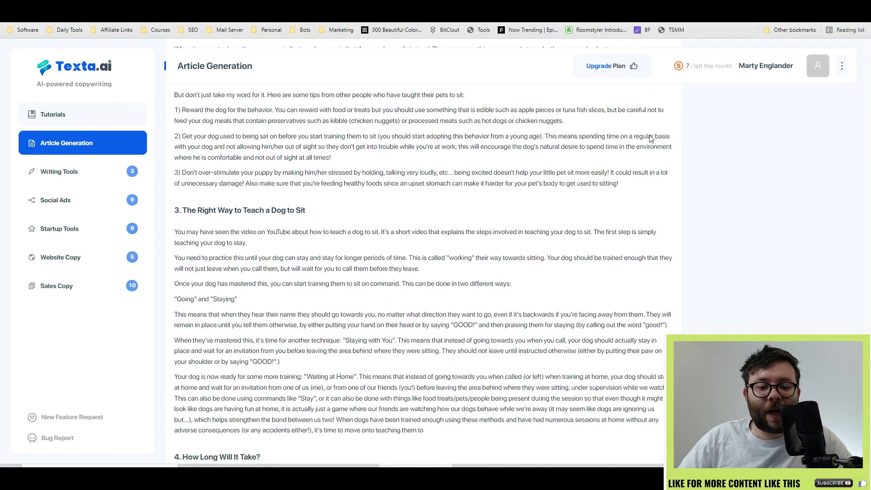
scroll(650, 139, down, 3)
scroll(650, 138, down, 3)
scroll(650, 138, down, 3)
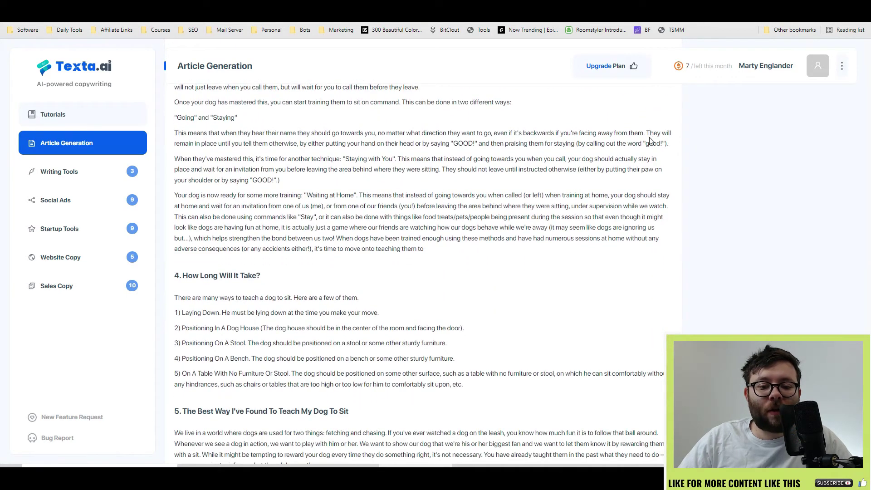
scroll(652, 165, down, 3)
scroll(652, 166, down, 3)
scroll(652, 165, down, 2)
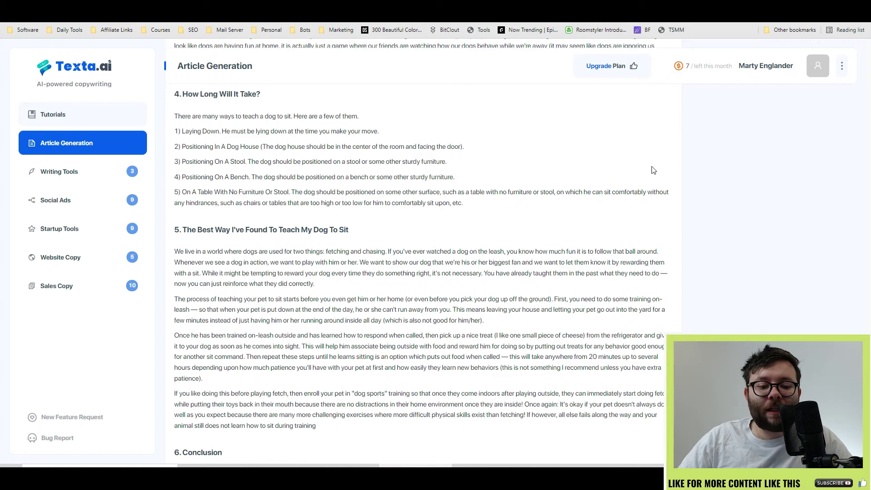
scroll(652, 165, down, 2)
scroll(652, 166, down, 1)
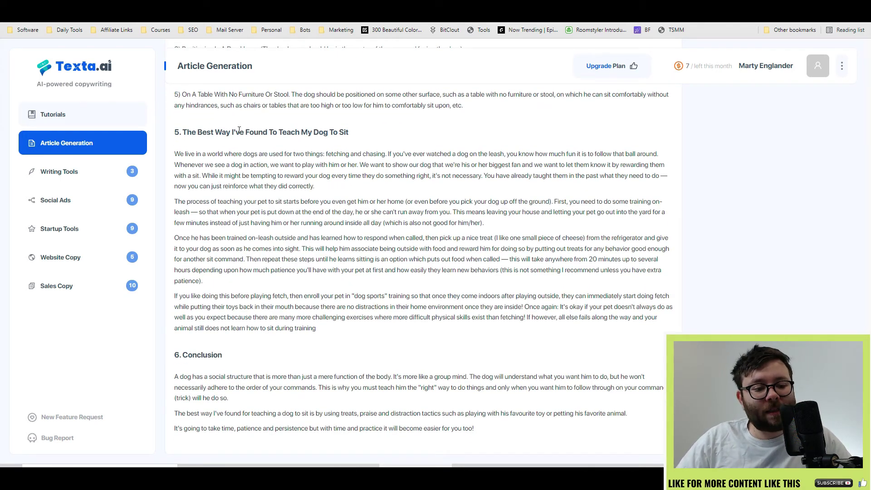
click(81, 229)
scroll(87, 203, down, 2)
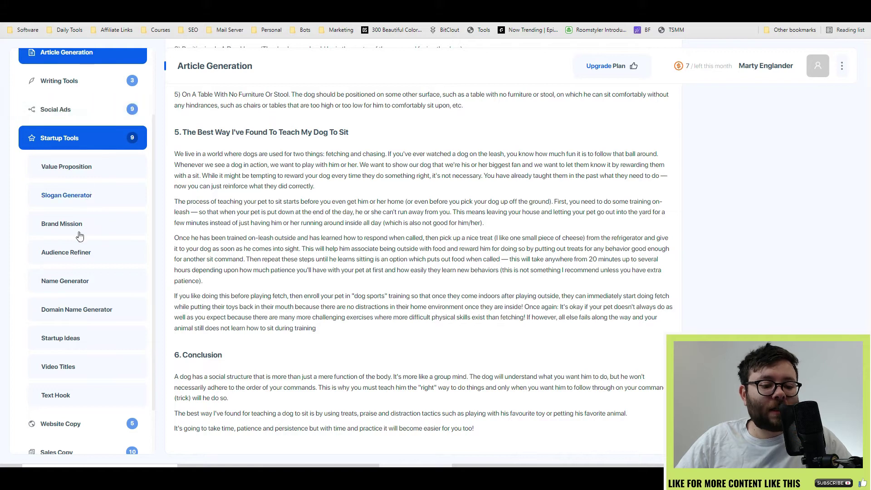
Open the Name Generator and highlight words in the pre-filled dog-training brief
click(64, 281)
double_click(459, 134)
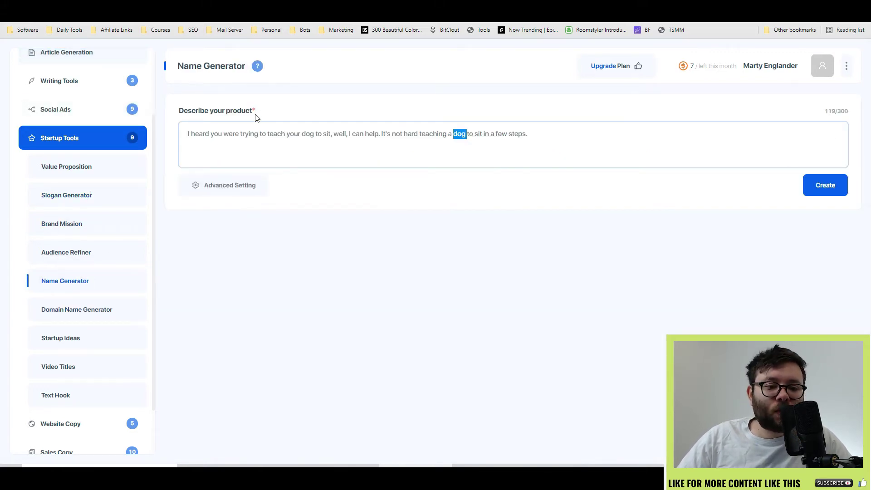
drag(193, 133, 239, 134)
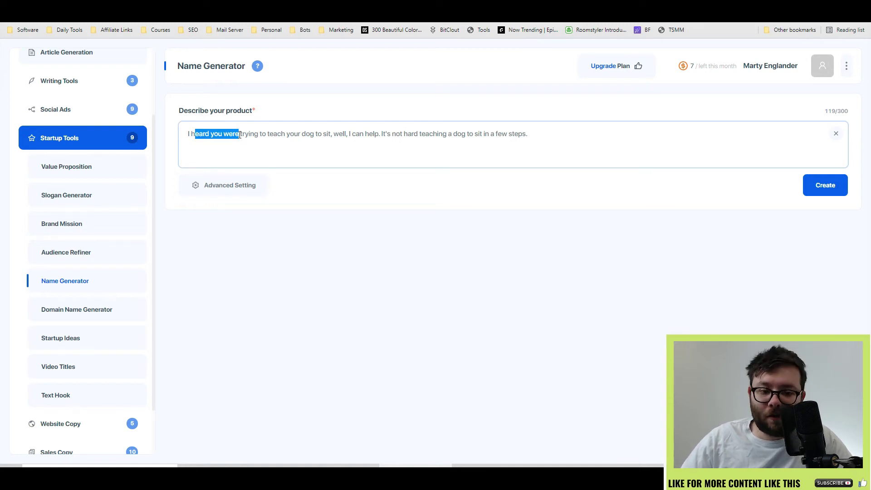
click(210, 133)
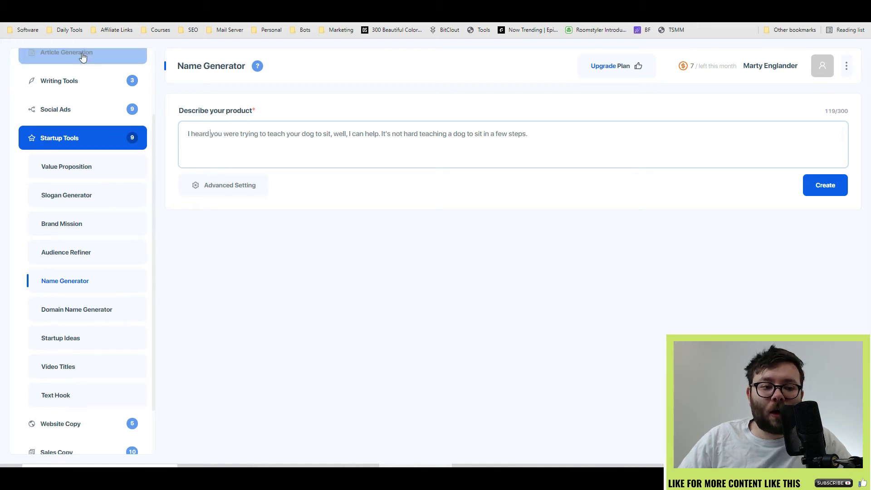
Keep English in Advanced Settings and generate names like DogPed, DogTutor and DogBuddy
click(225, 186)
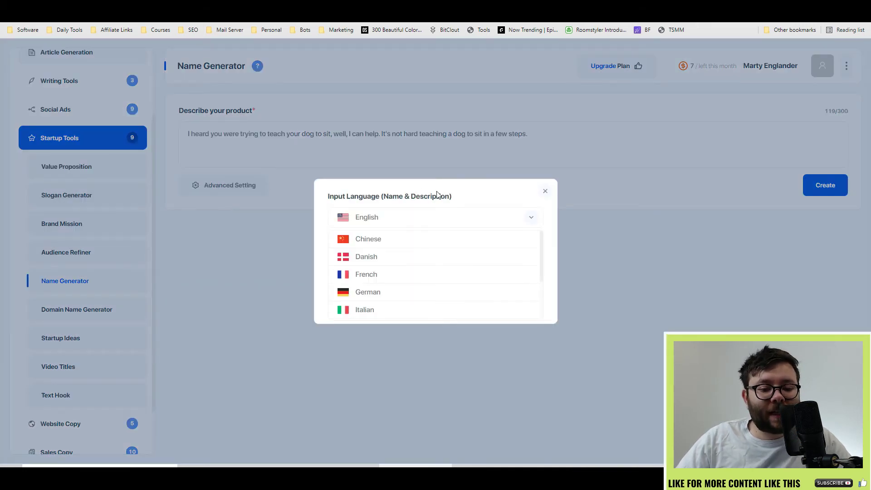
click(390, 217)
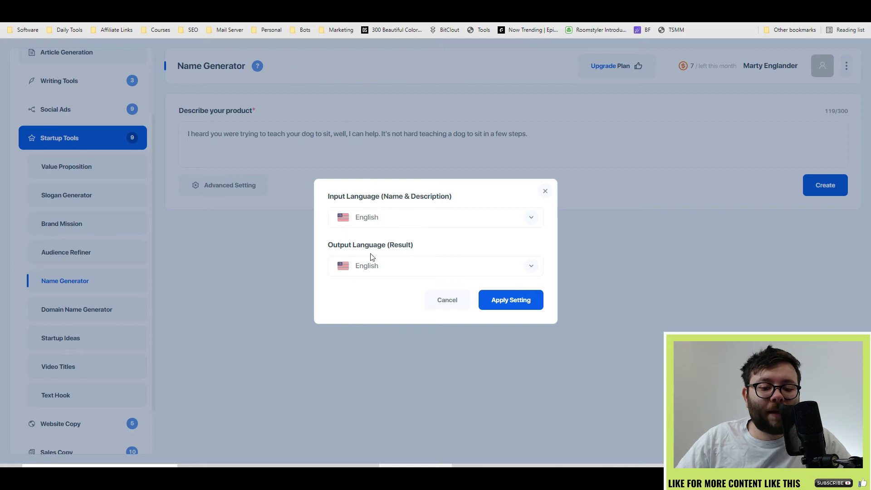
click(545, 191)
click(816, 185)
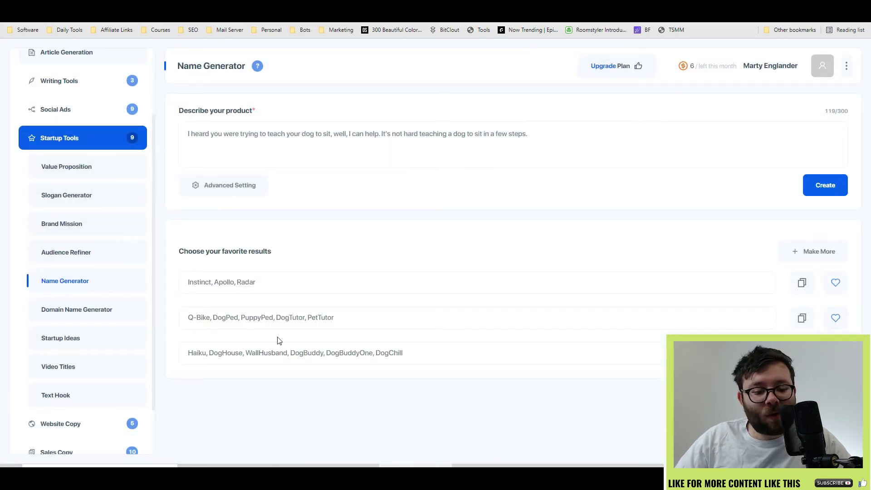
drag(202, 282, 256, 281)
drag(277, 317, 298, 317)
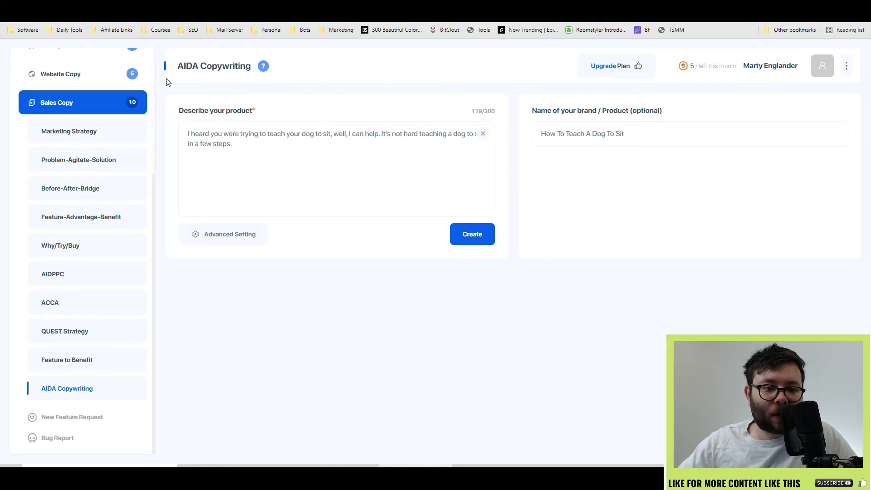
Highlight the AIDA heading letters on the form holding the dog-training brief and title
drag(177, 66, 183, 66)
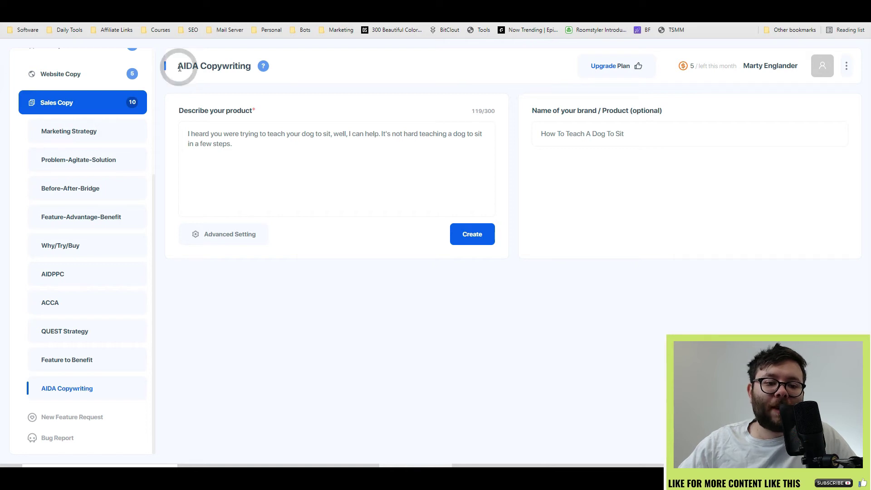
click(185, 66)
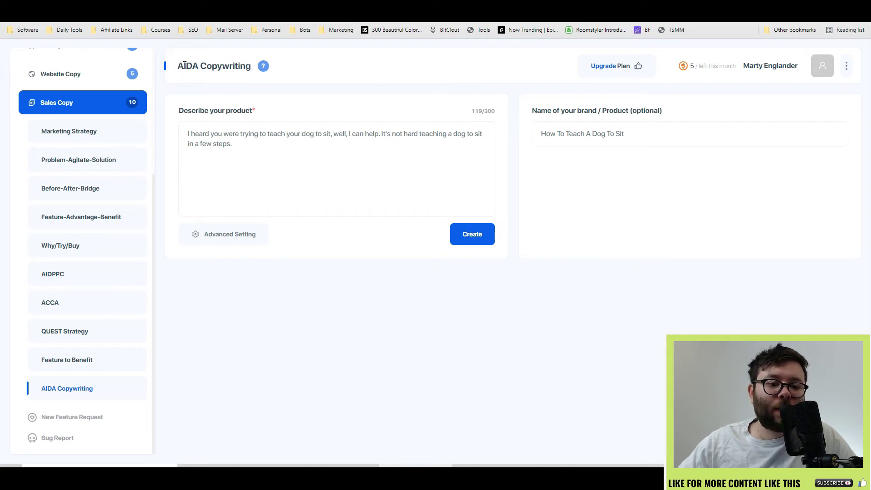
drag(185, 66, 199, 65)
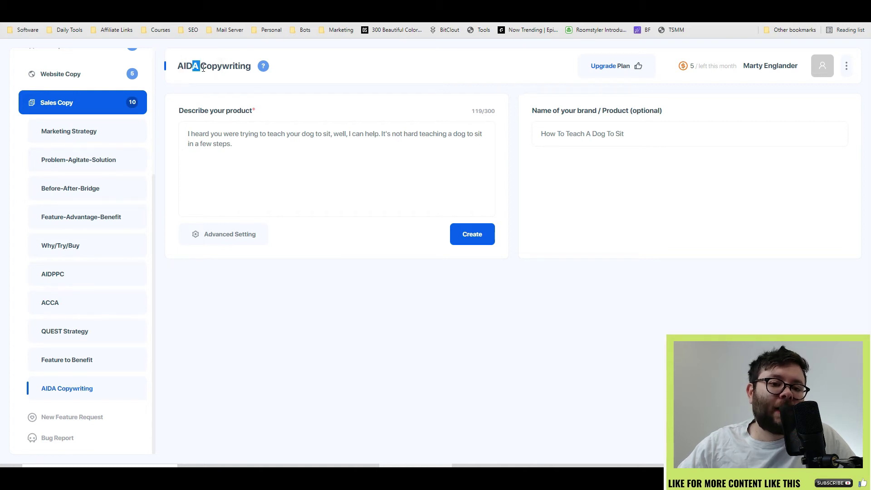
Generate the AIDA copy and highlight the third result's attention headline
click(471, 234)
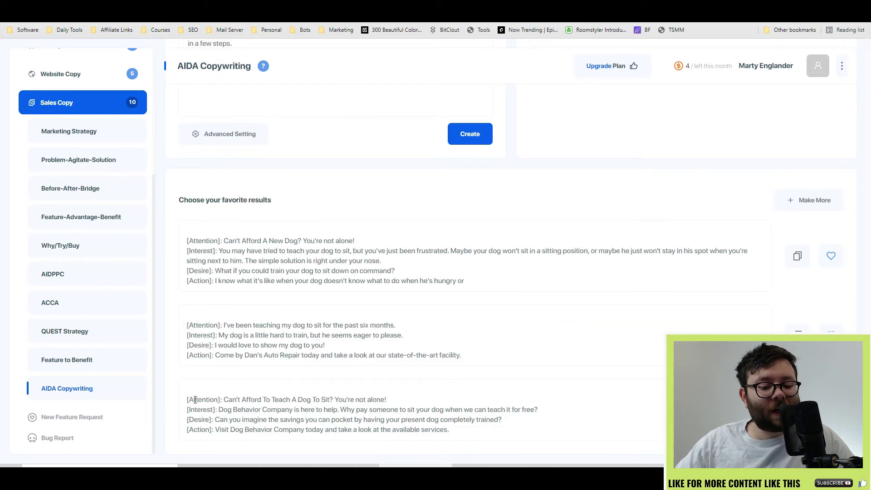
double_click(259, 400)
drag(197, 398, 313, 400)
click(224, 400)
click(344, 399)
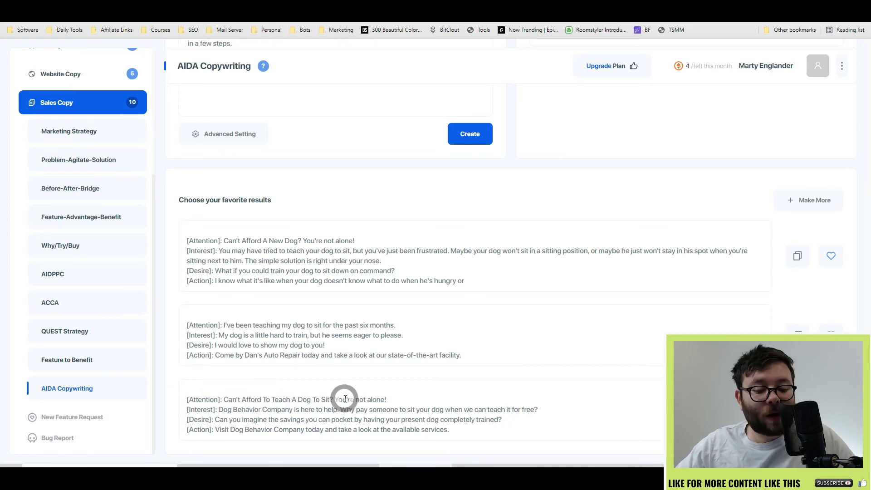
click(229, 408)
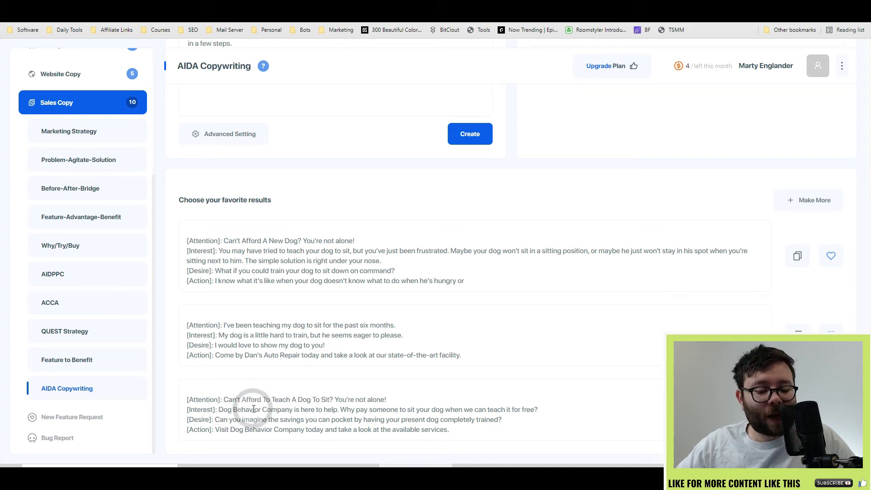
Highlight the free-teaching interest, savings desire and visit Dog Behavior Company action lines
drag(297, 409, 367, 409)
click(387, 411)
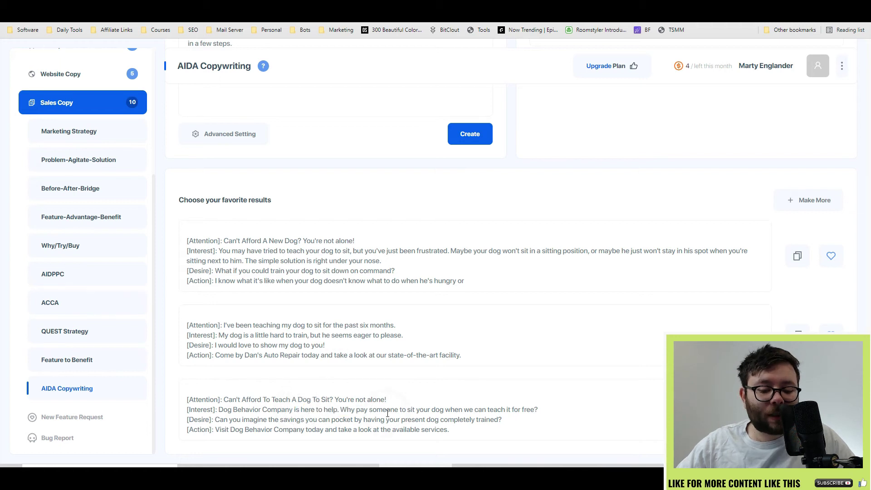
drag(441, 409, 499, 408)
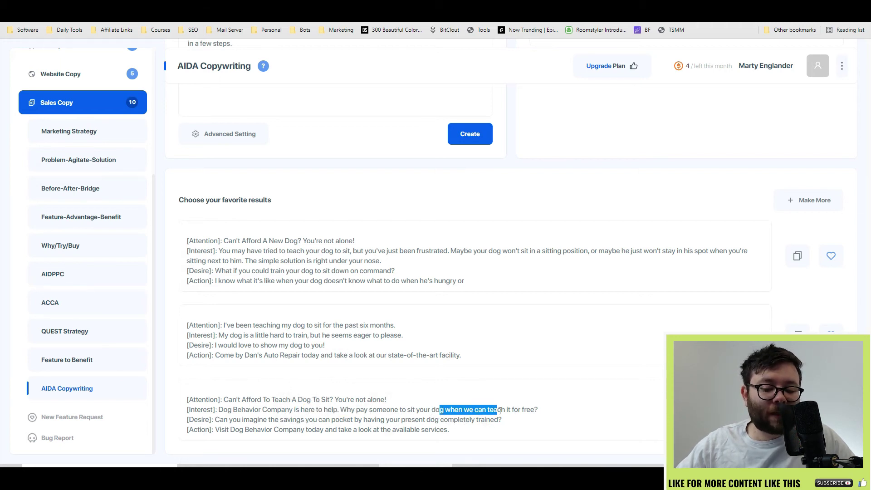
click(535, 410)
drag(215, 419, 385, 419)
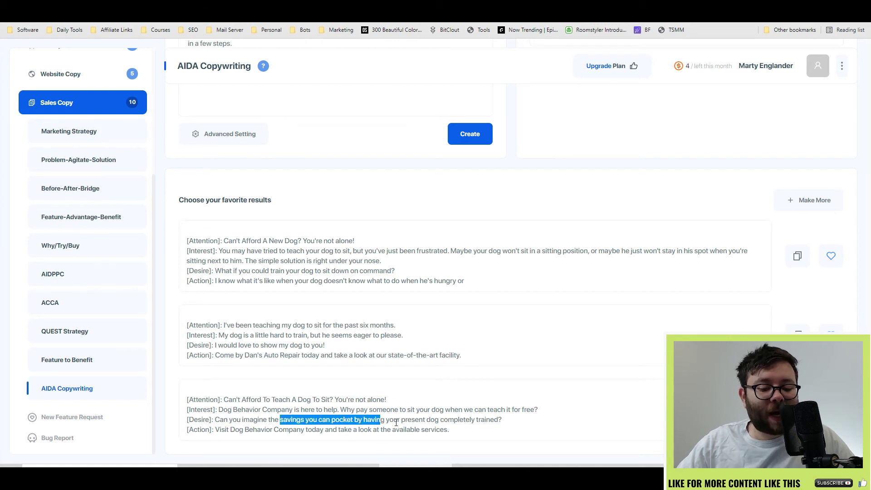
click(428, 430)
drag(221, 430, 294, 431)
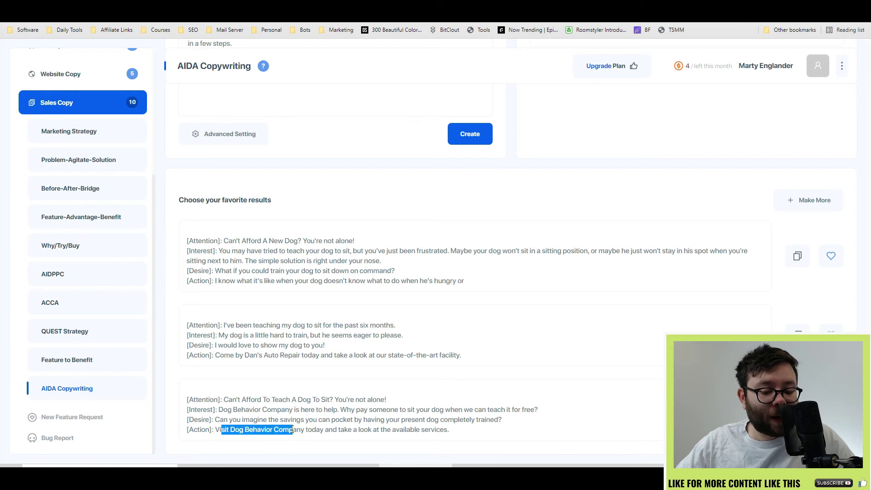
click(327, 430)
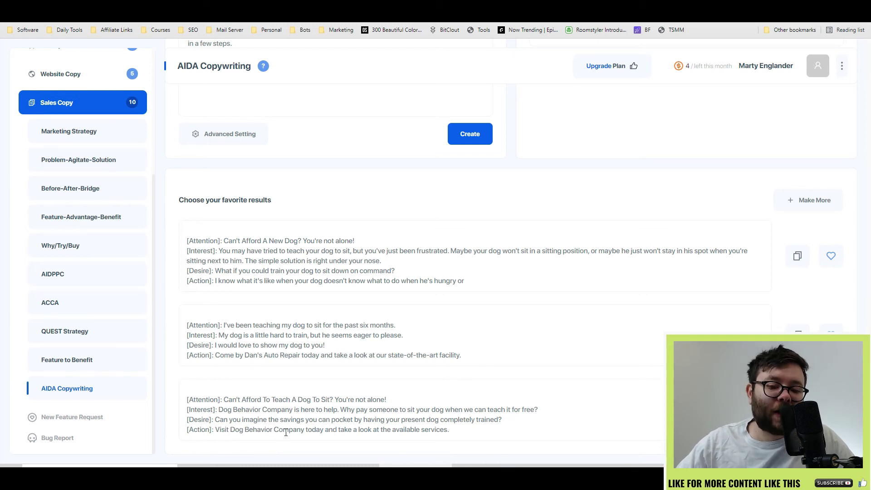